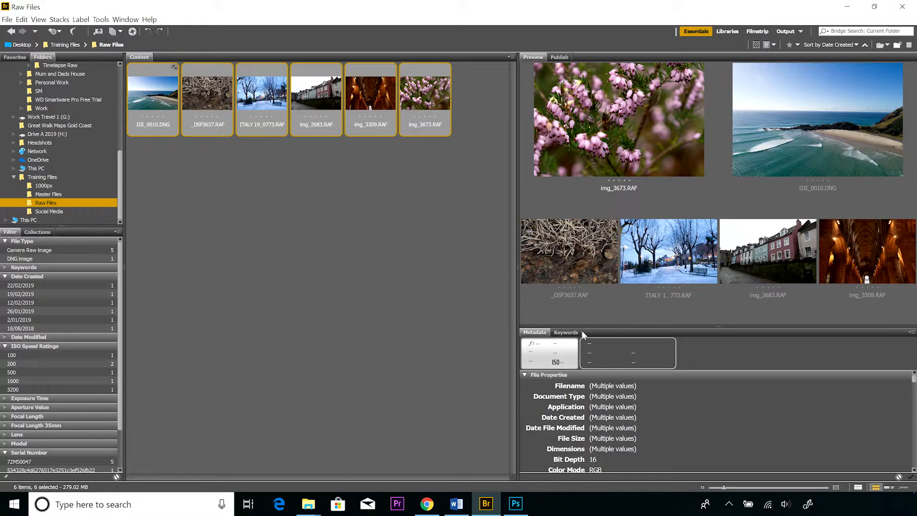
left_click(226, 138)
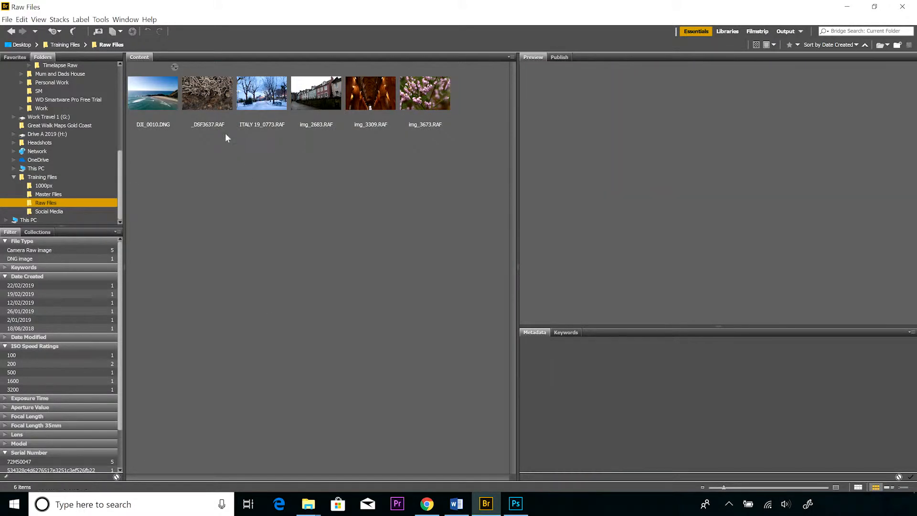
left_click(210, 93)
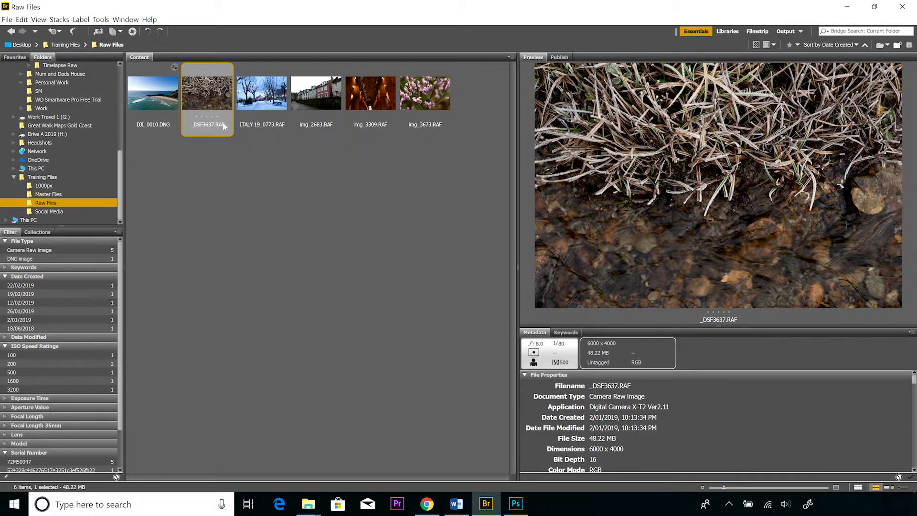
left_click(267, 168)
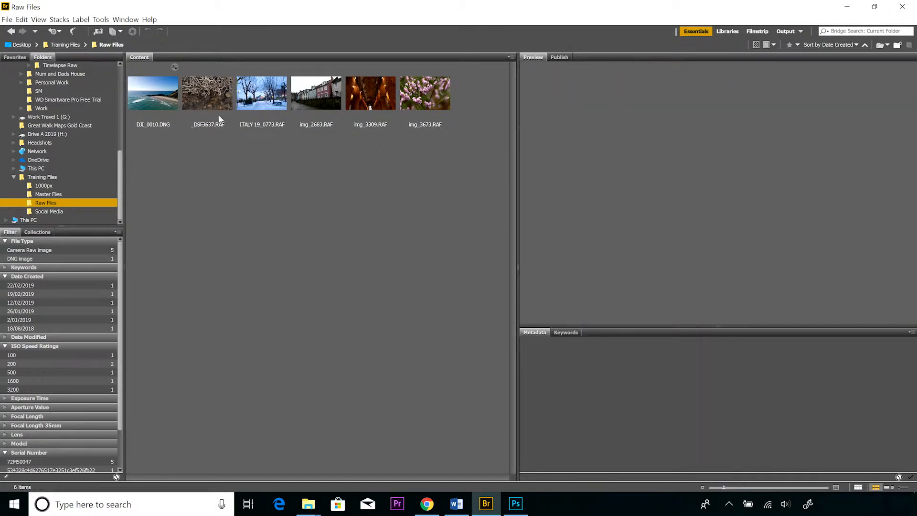
left_click(216, 89)
right_click(216, 89)
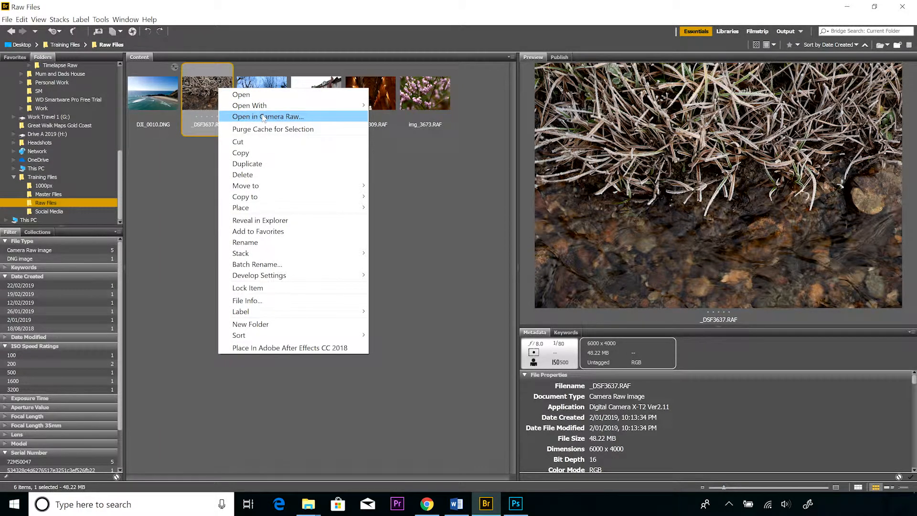
left_click(170, 172)
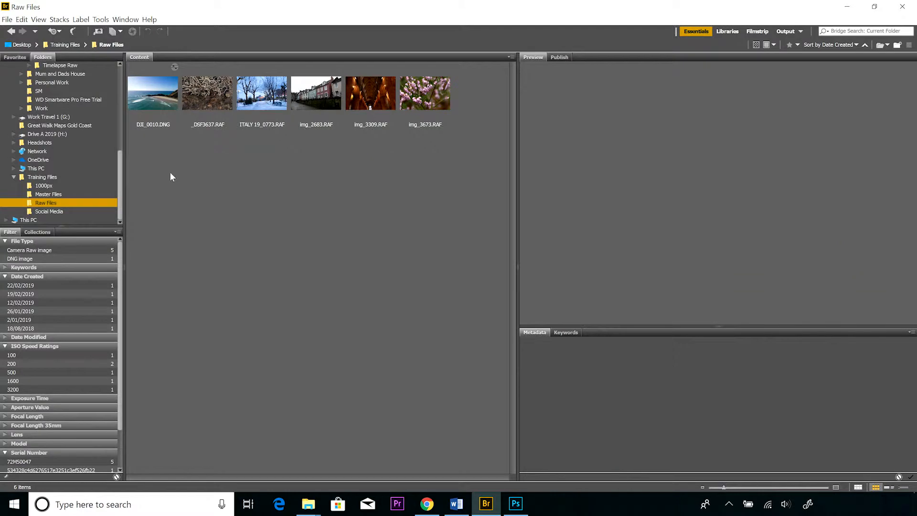
Open the frosted grass photo _DSF3637.RAF in Camera Raw.
left_click(205, 96)
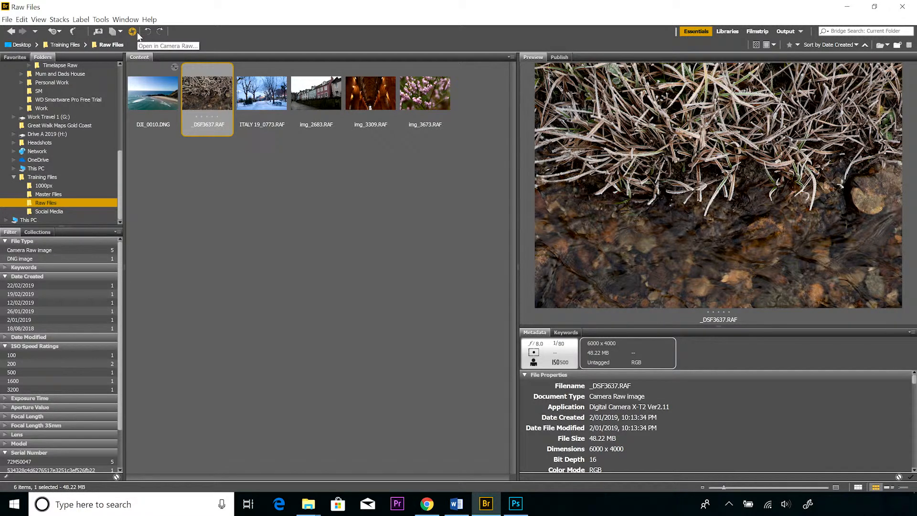
right_click(212, 90)
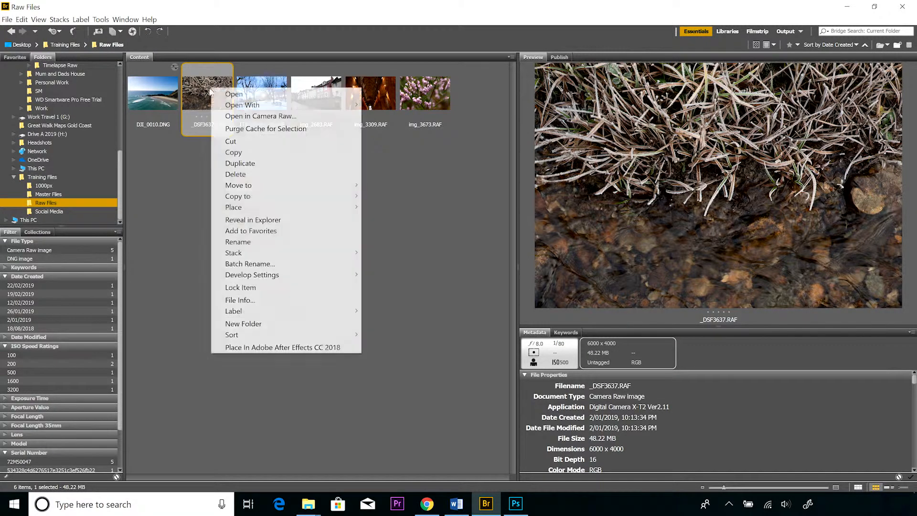
left_click(248, 116)
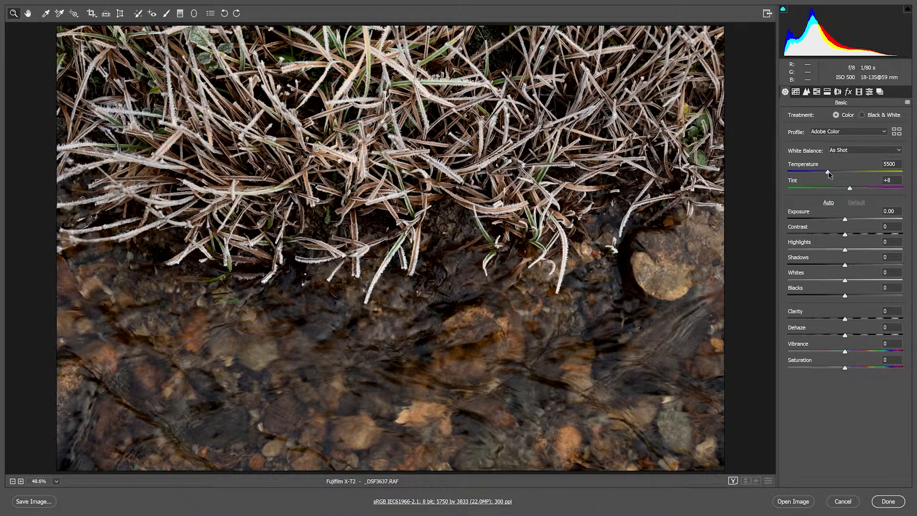
Try the white balance Temperature at 7700, 2900 and 4150 to compare warm and cool looks.
left_click_drag(828, 171, 852, 171)
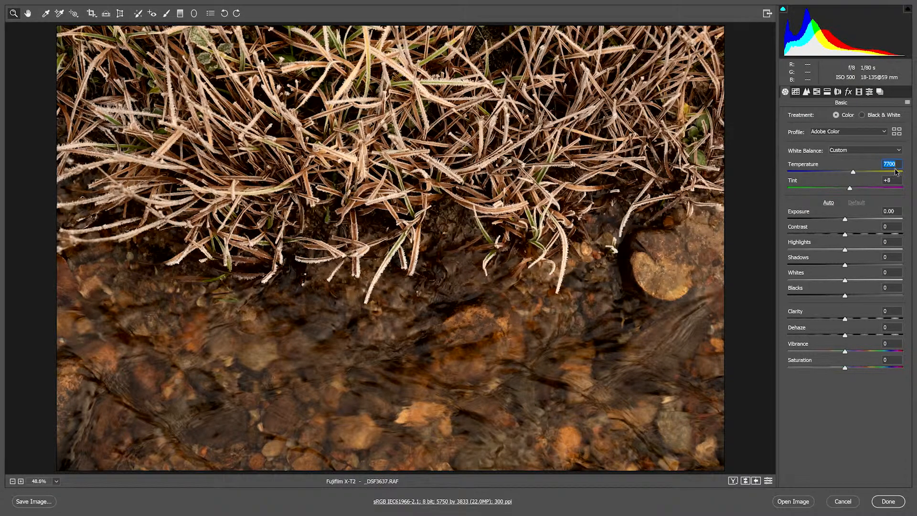
left_click_drag(851, 174, 801, 169)
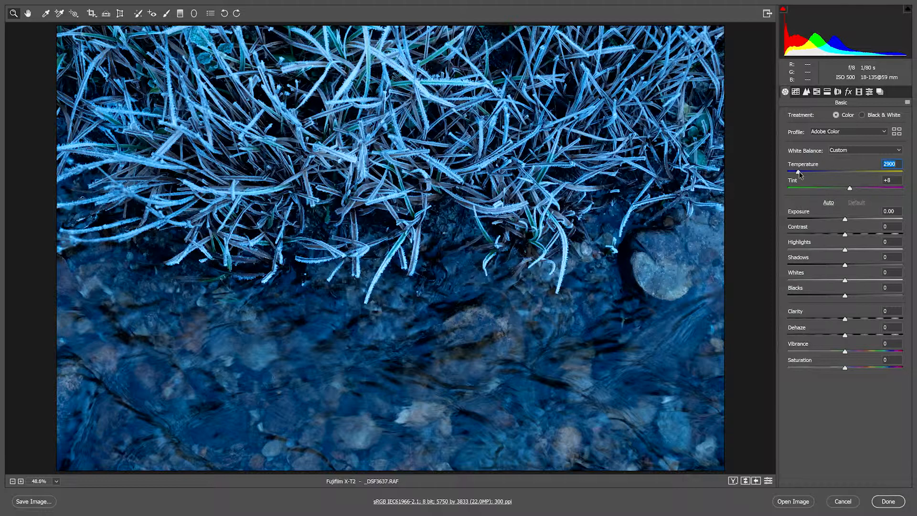
left_click_drag(799, 172, 813, 173)
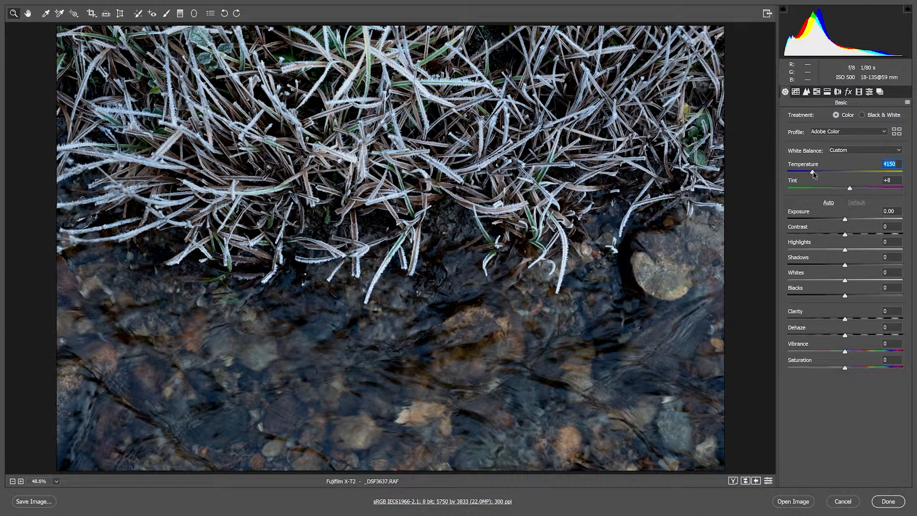
Try a green Tint of -70, and restore the White Balance to As Shot.
left_click(849, 189)
left_click_drag(850, 190, 810, 185)
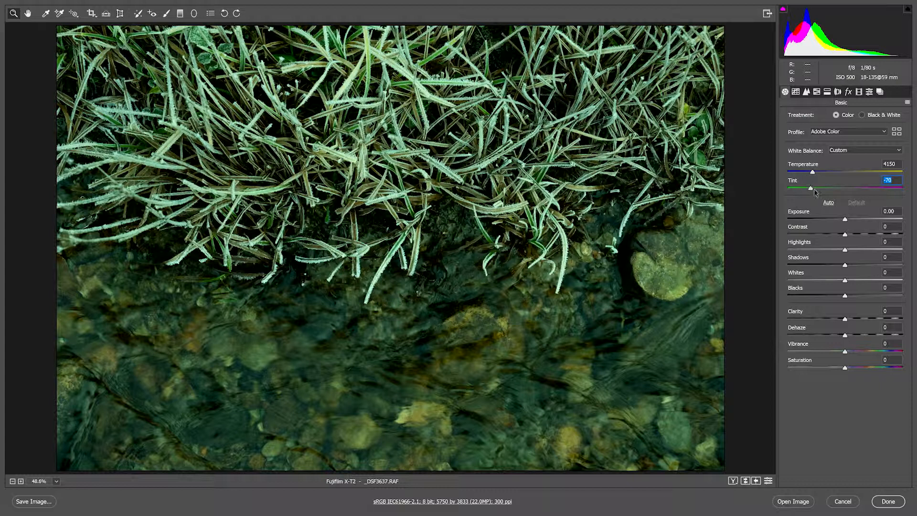
left_click(893, 151)
left_click(884, 157)
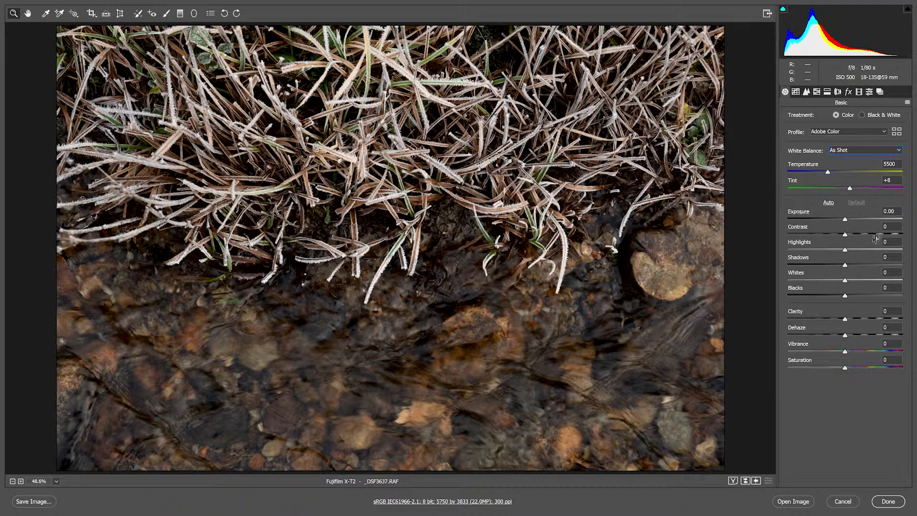
Try Exposure at +1.90, +0.55 and +1.10, and reset it to 0.
left_click(845, 220)
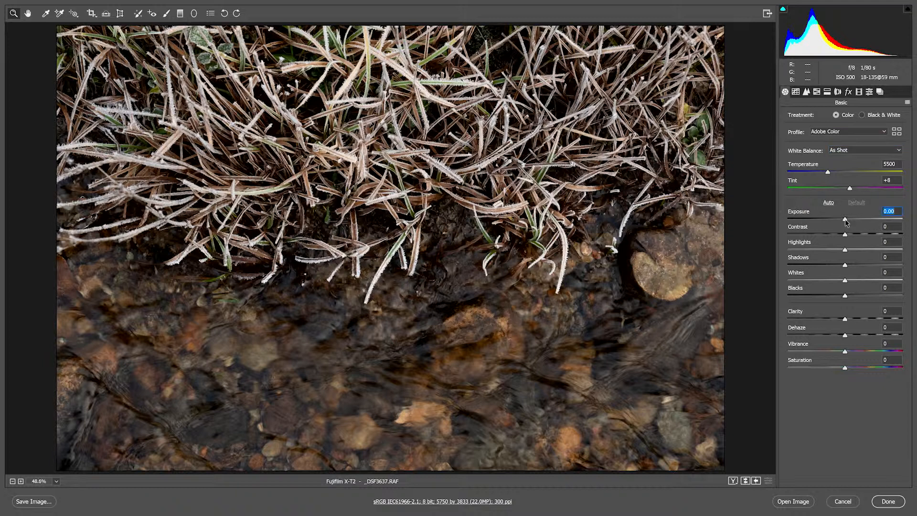
left_click_drag(845, 220, 851, 221)
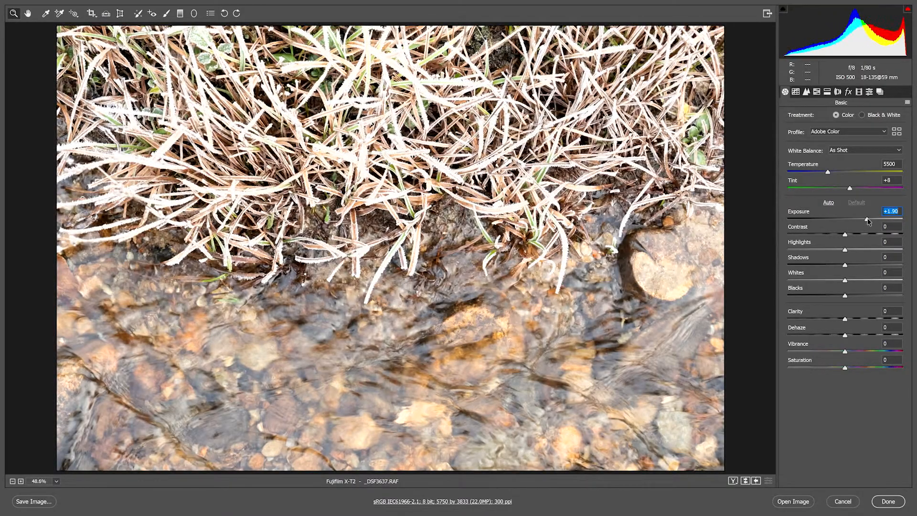
mouse_move(863, 221)
left_mouse_down()
mouse_move(822, 220)
mouse_move(851, 220)
left_mouse_up()
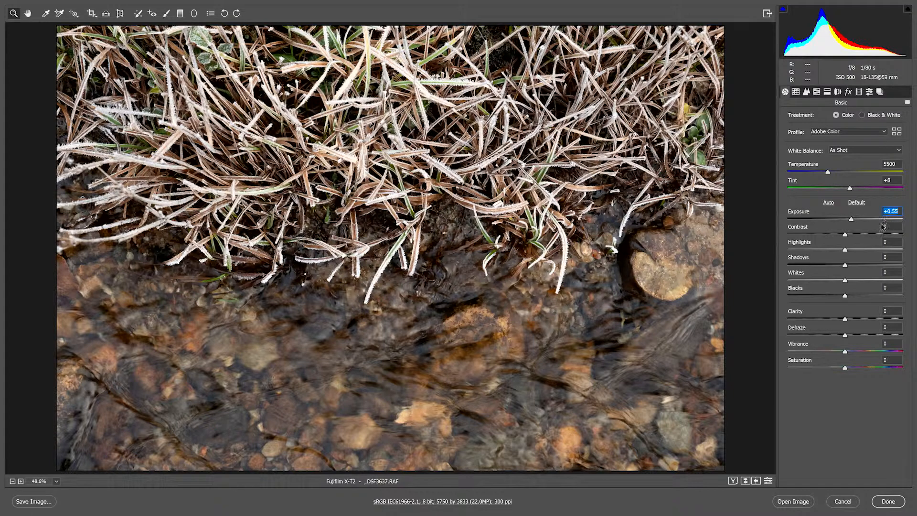
type("0")
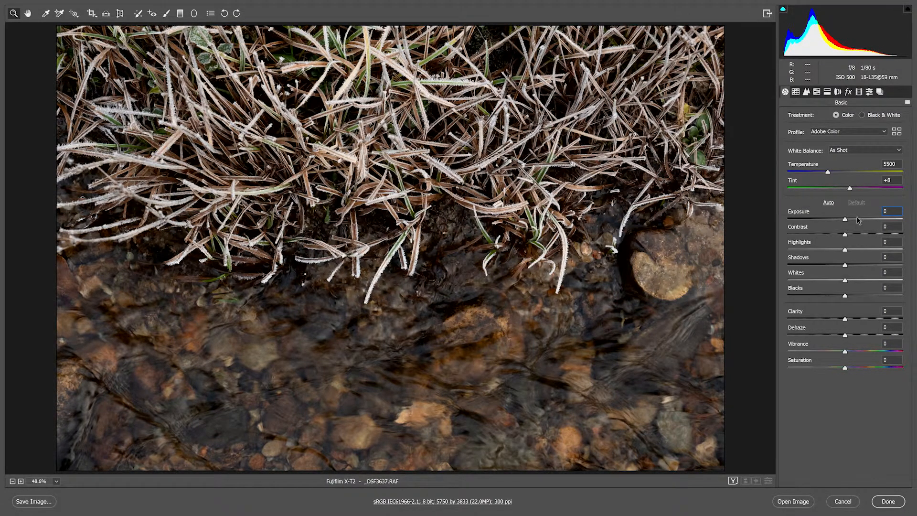
left_click(857, 220)
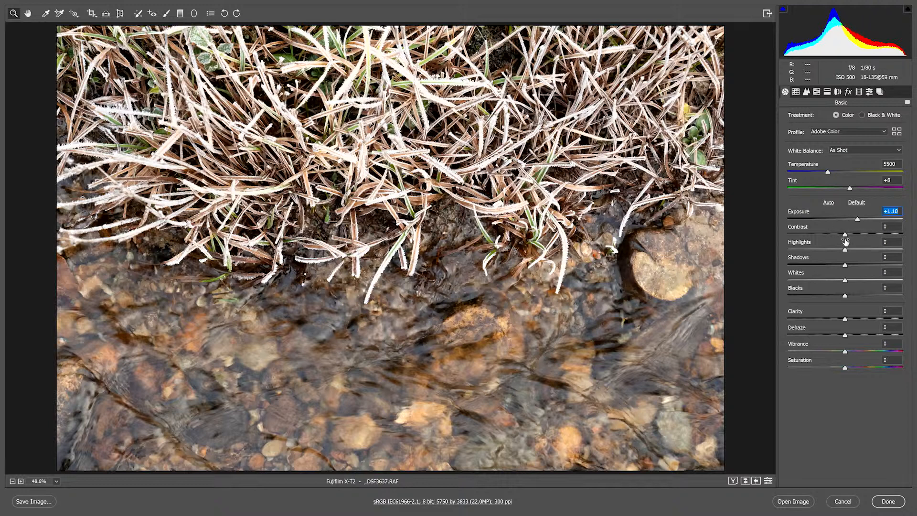
type("0")
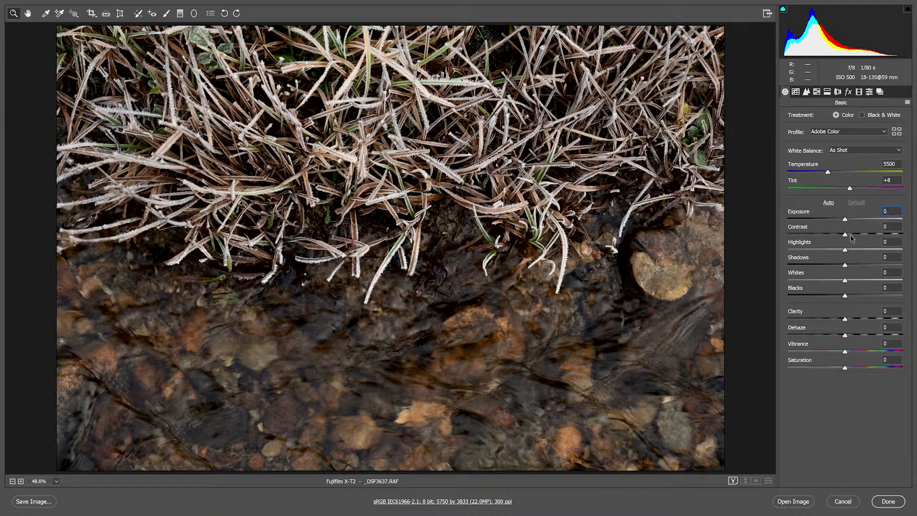
Try Contrast at -100, and reset it to 0.
left_click_drag(844, 233, 780, 234)
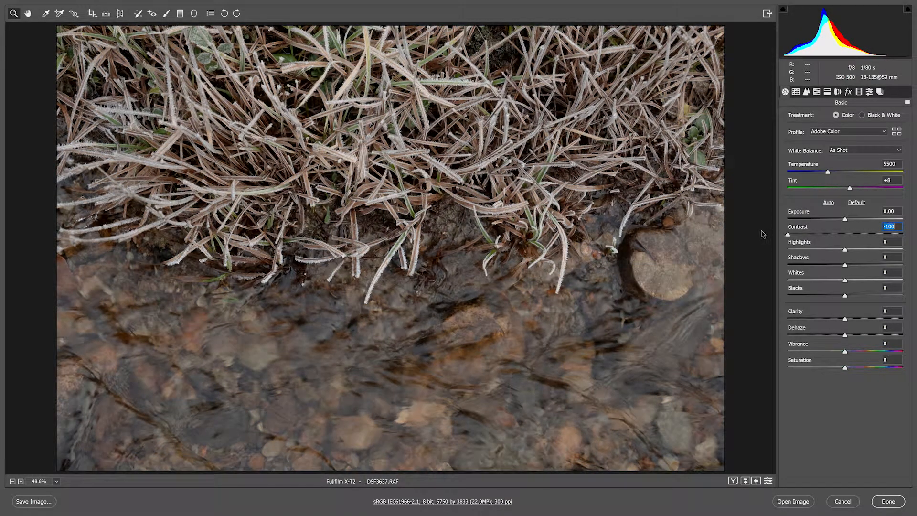
left_click_drag(835, 234, 845, 238)
type("0")
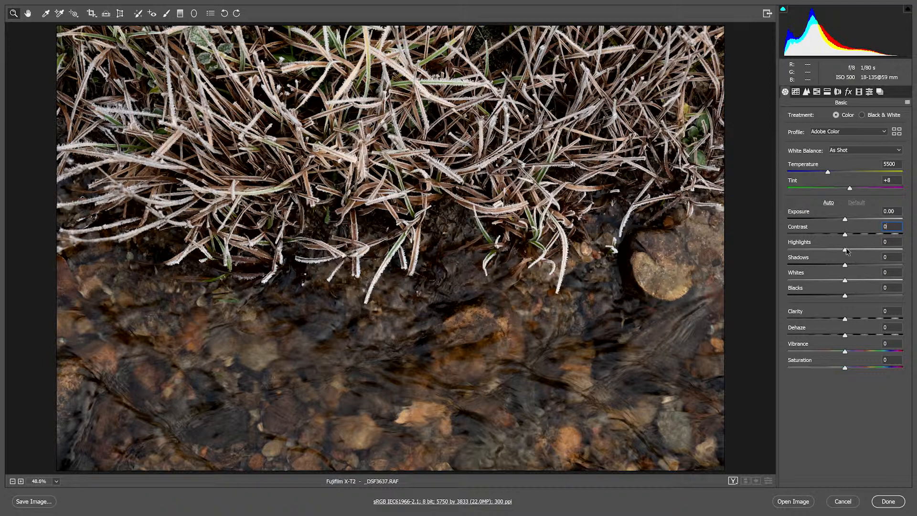
Try Highlights at -99 and +100 and Shadows at +5 and -100, resetting both to 0.
mouse_move(845, 248)
left_mouse_down()
mouse_move(829, 245)
mouse_move(869, 249)
mouse_move(843, 250)
left_mouse_up()
key("Tab")
key("Up")
key("Up")
key("Up")
key("Up")
key("Up")
left_click_drag(841, 250, 790, 247)
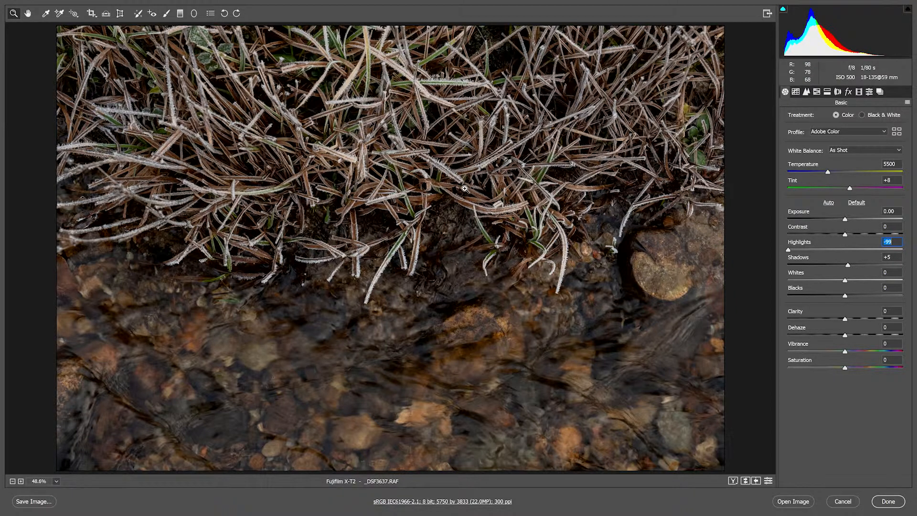
left_click(801, 249)
left_click_drag(804, 250, 902, 248)
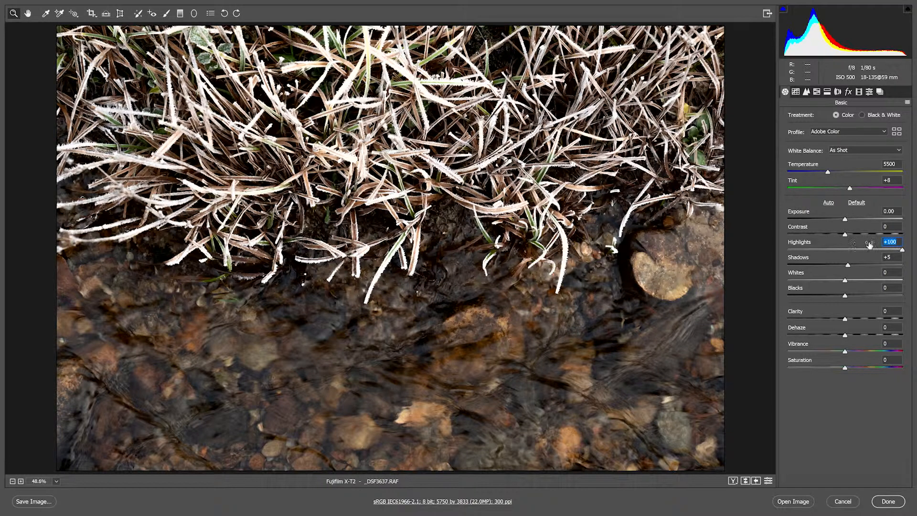
type("0")
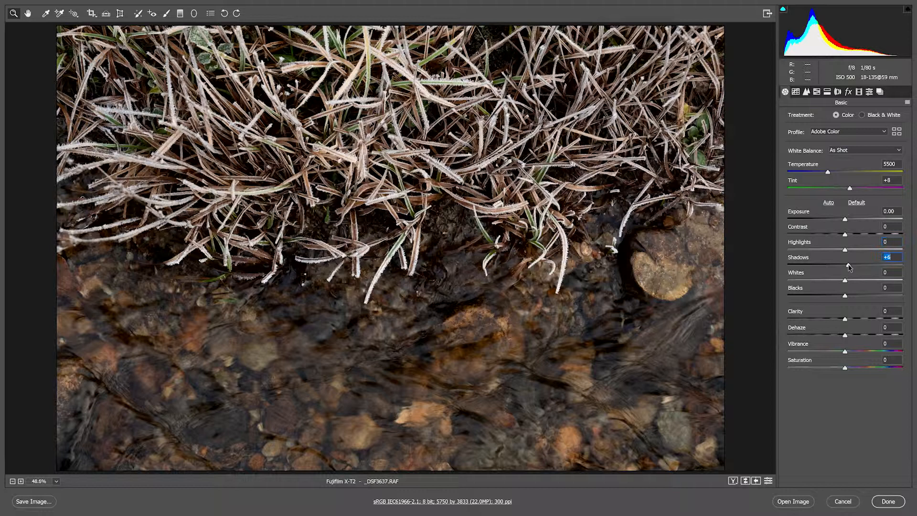
left_click_drag(854, 263, 760, 258)
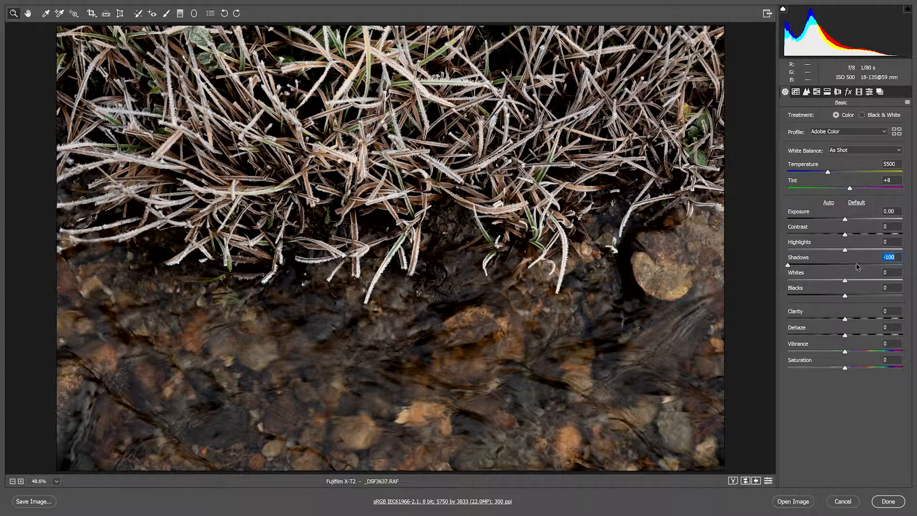
type("0")
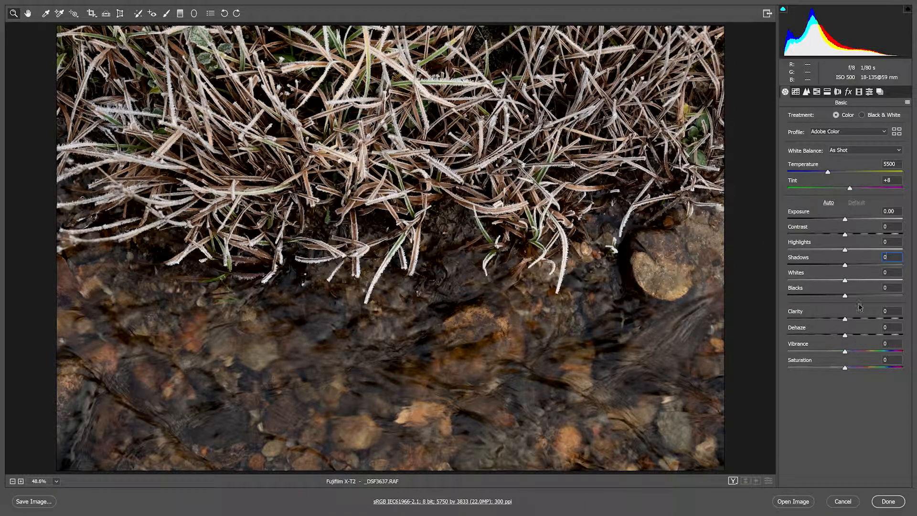
Try adjusting Whites and lowering Blacks to -100, resetting both to 0.
mouse_move(846, 279)
left_mouse_down()
mouse_move(897, 278)
mouse_move(784, 283)
mouse_move(853, 285)
mouse_move(843, 284)
left_mouse_up()
double_click(836, 283)
left_click_drag(849, 296, 763, 287)
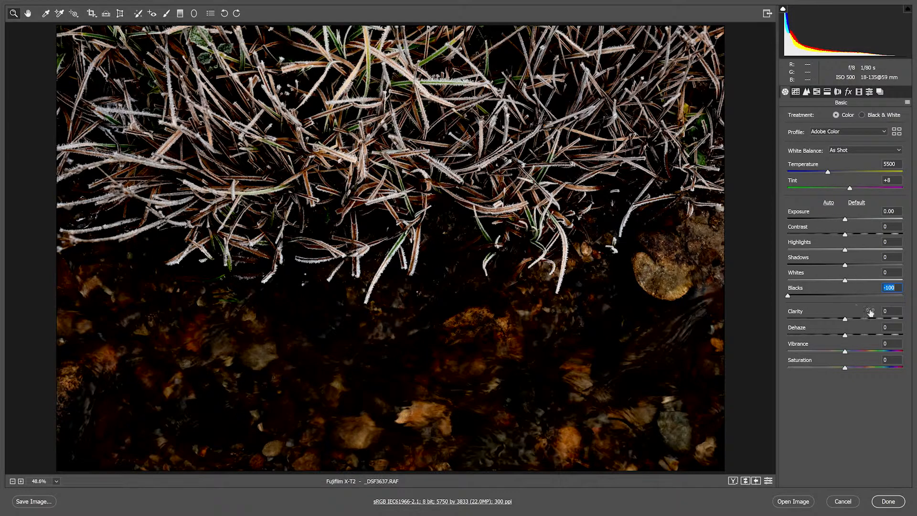
type("0")
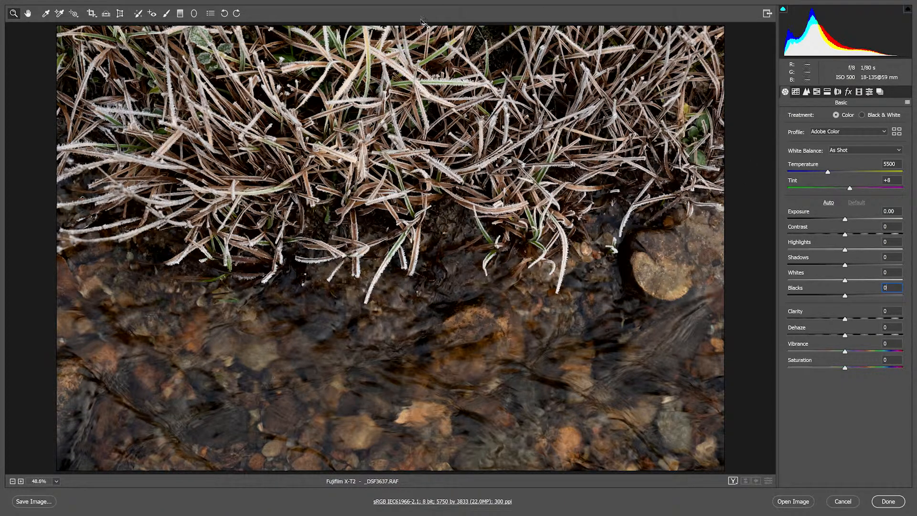
Try Clarity at -100 and +16 on a close-up of the frosted blades, and reset it to 0.
left_click_drag(443, 188, 608, 292)
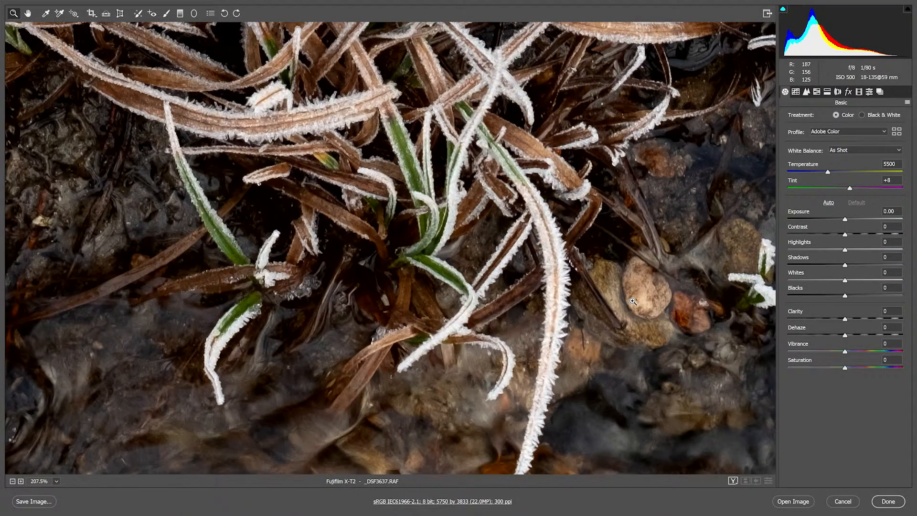
key("ctrl+minus")
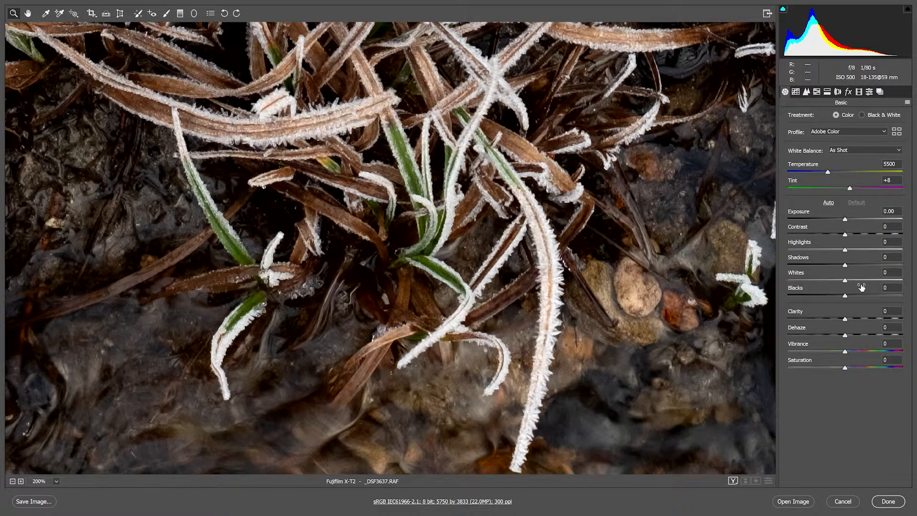
left_click_drag(854, 319, 784, 317)
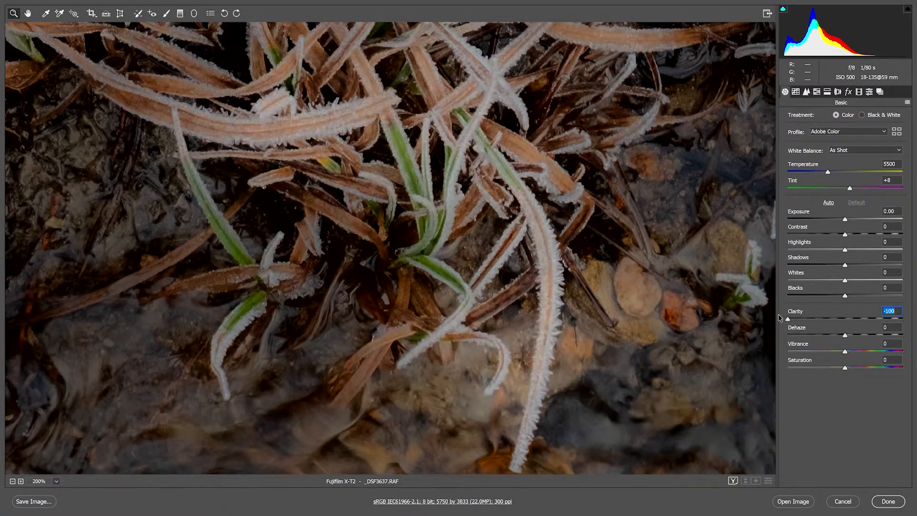
left_click_drag(788, 318, 844, 319)
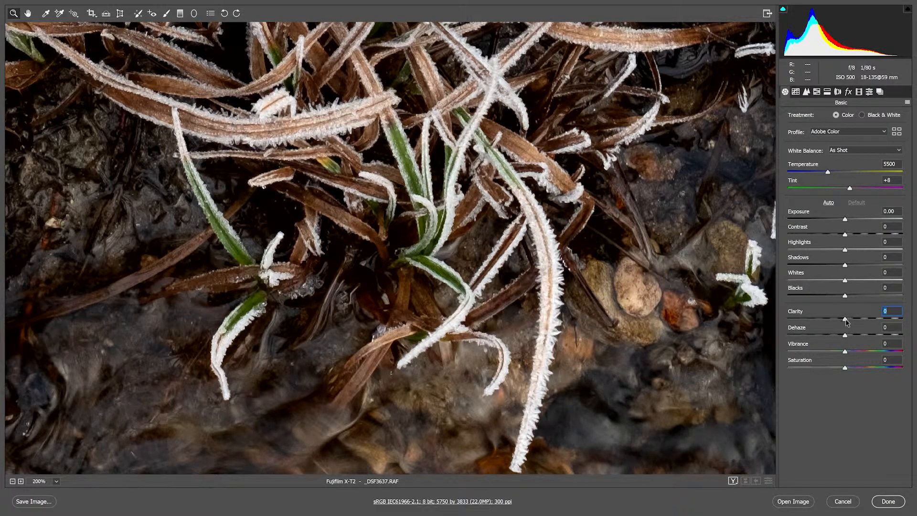
left_click_drag(845, 319, 856, 319)
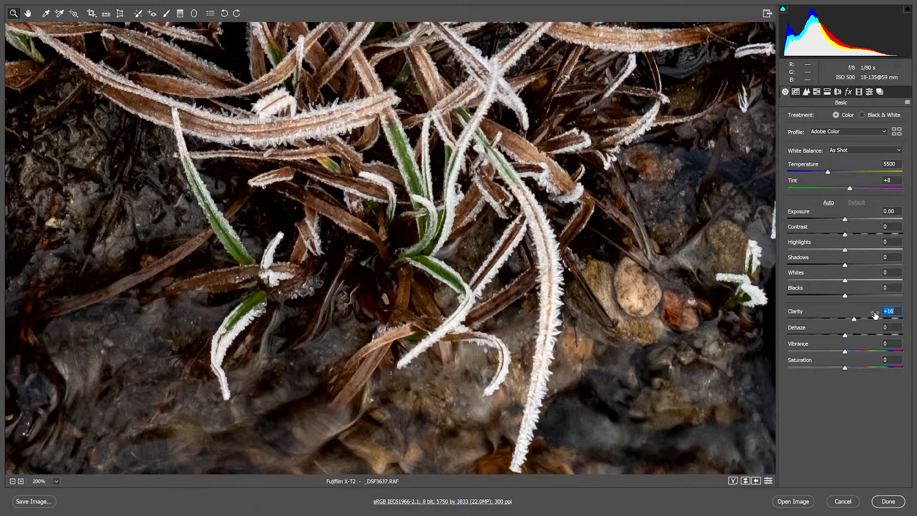
type("0")
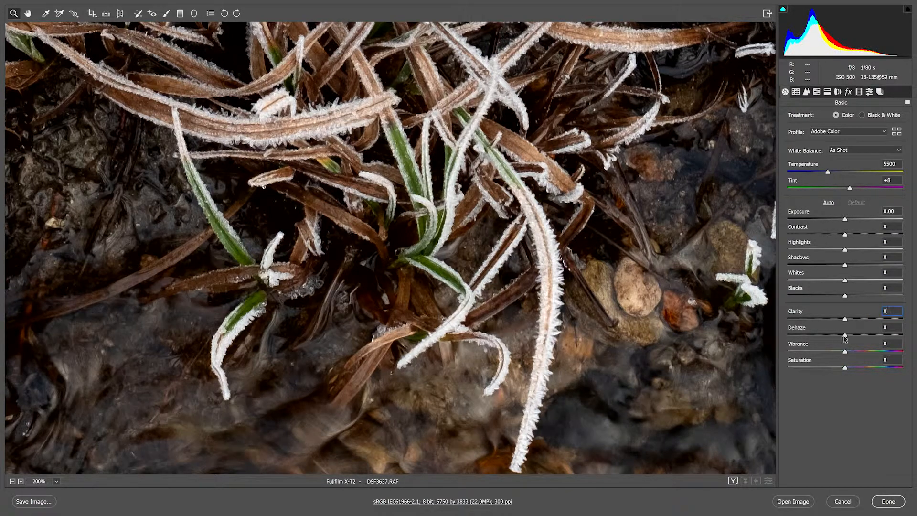
Try Dehaze at +63 and -64, and reset it to 0.
key("Tab")
type("63")
key("Return")
left_click_drag(881, 335, 808, 337)
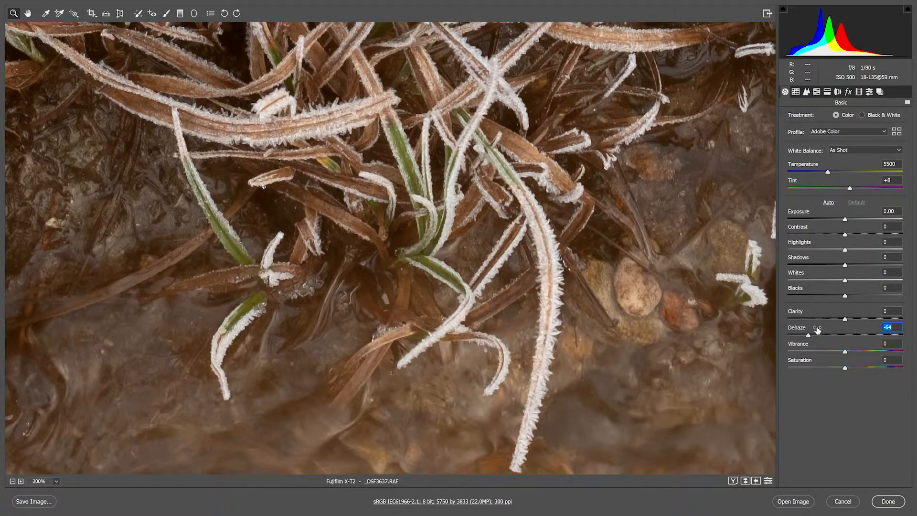
key("ctrl+0")
left_click(831, 335)
mouse_move(832, 335)
left_mouse_down()
mouse_move(845, 334)
mouse_move(812, 328)
mouse_move(844, 326)
left_mouse_up()
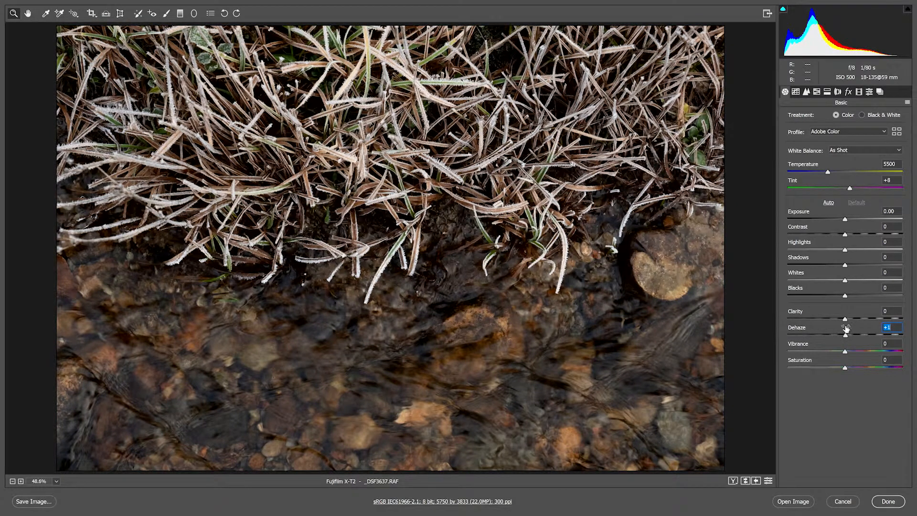
double_click(845, 339)
Try Saturation at +100 and -100 and Vibrance at +71, resetting both to 0.
left_click_drag(845, 367, 915, 368)
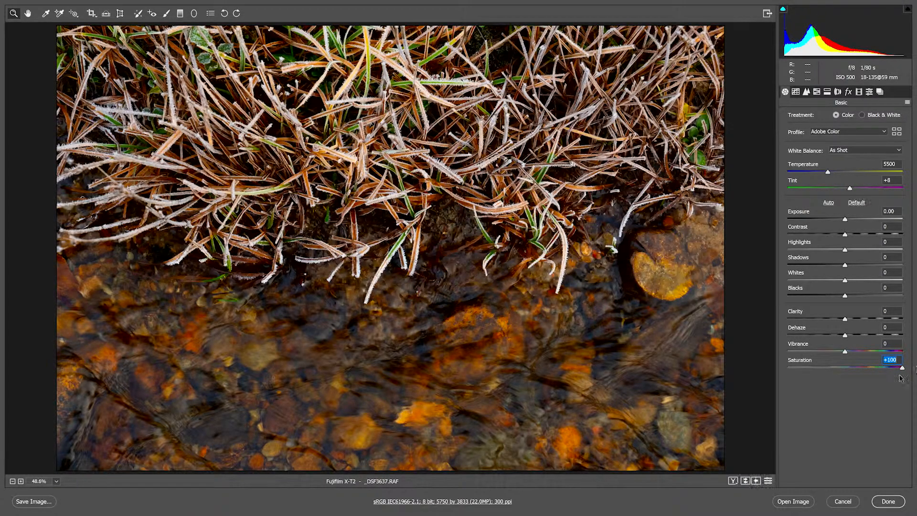
left_click_drag(839, 369, 769, 369)
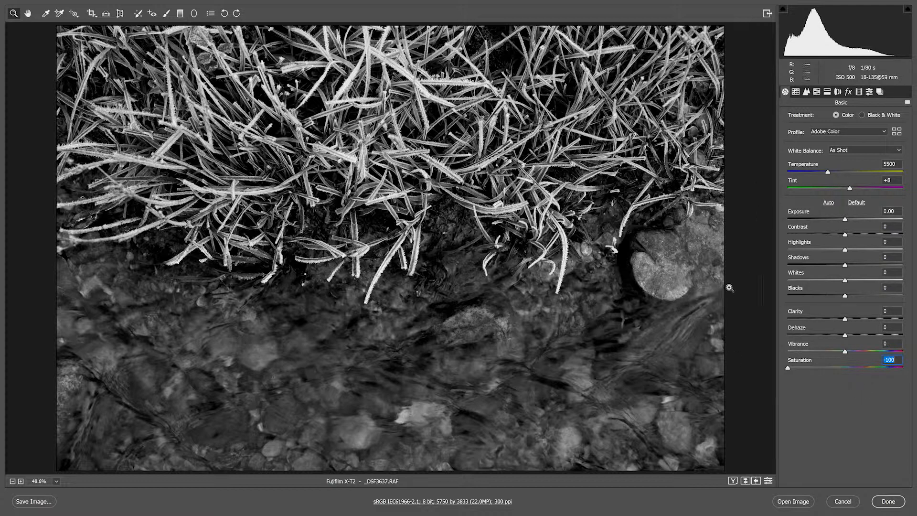
left_click(845, 369)
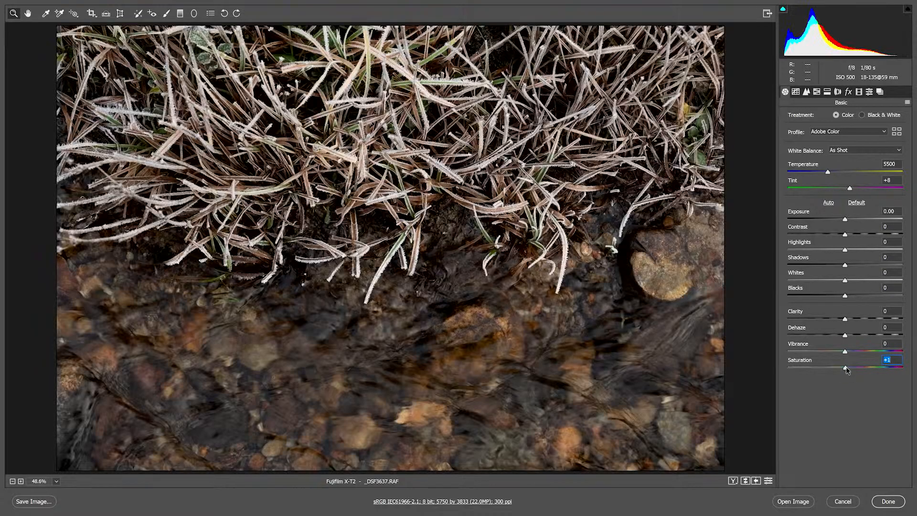
double_click(845, 369)
left_click_drag(848, 351, 886, 352)
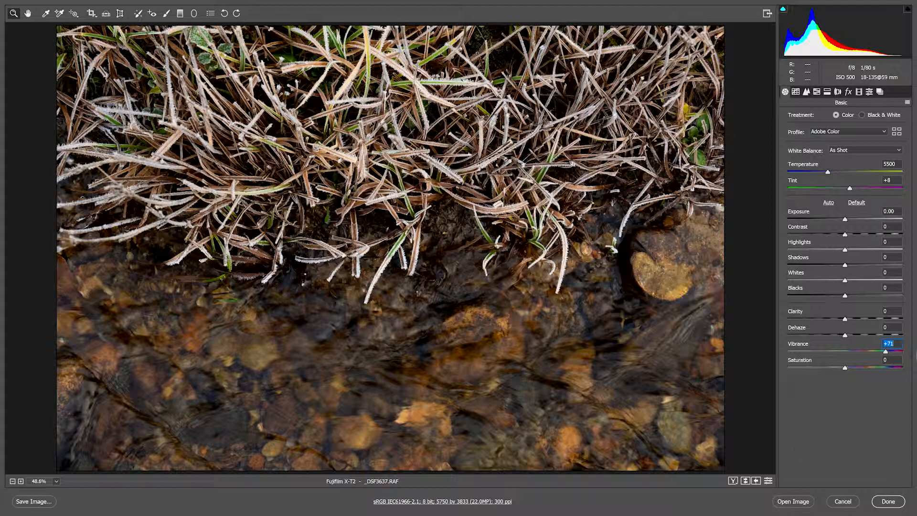
double_click(843, 356)
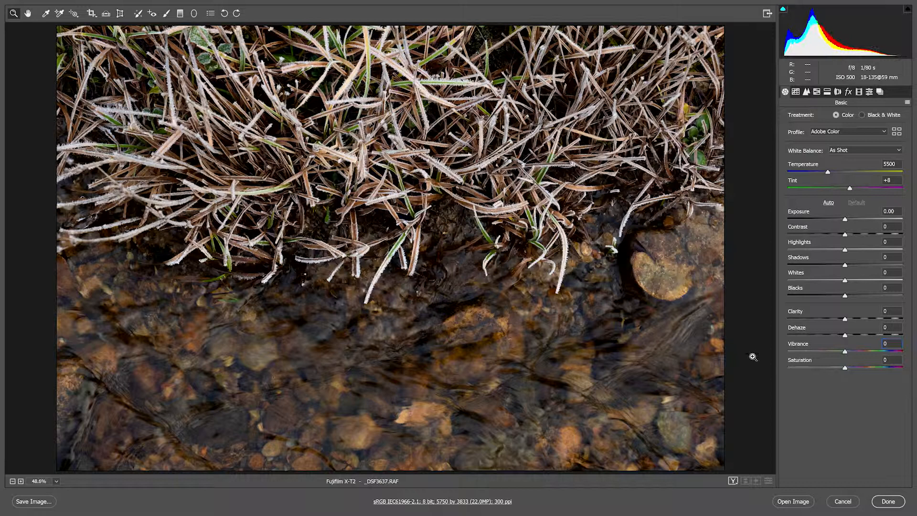